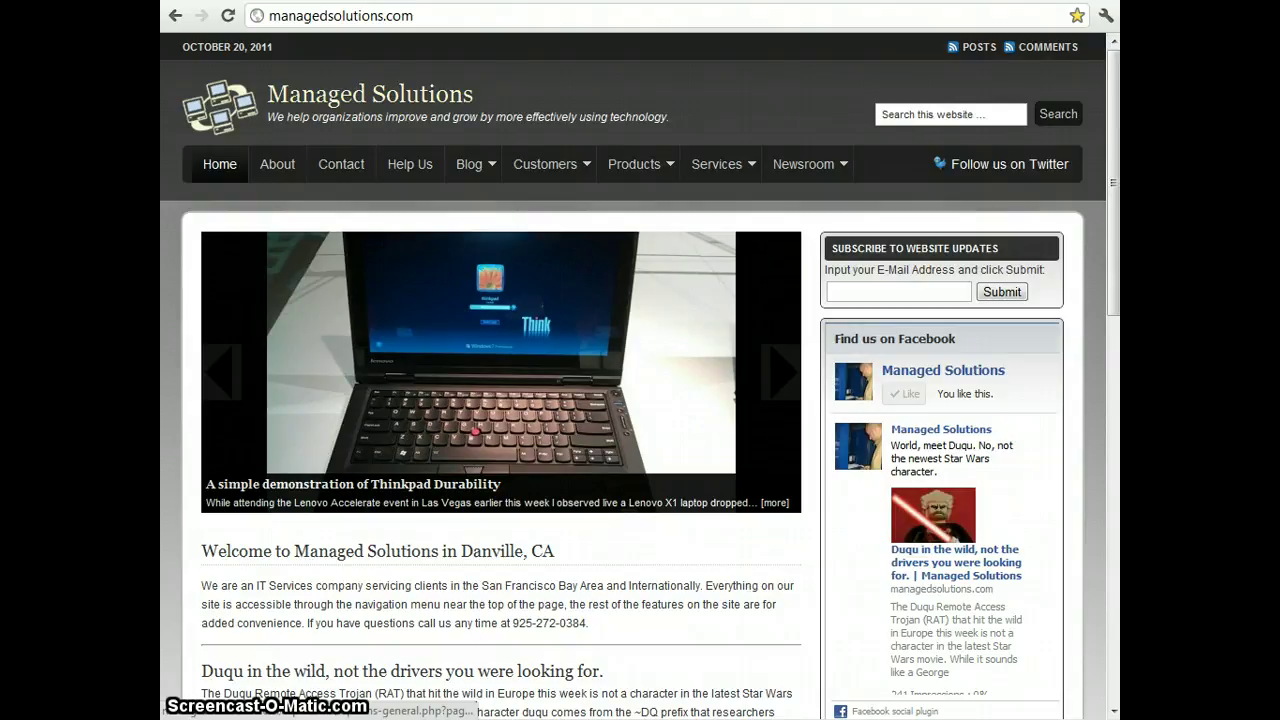
Step: Open the Duqu article and scroll down to the Print | PDF links beneath it
scroll(565, 590, "down", 2)
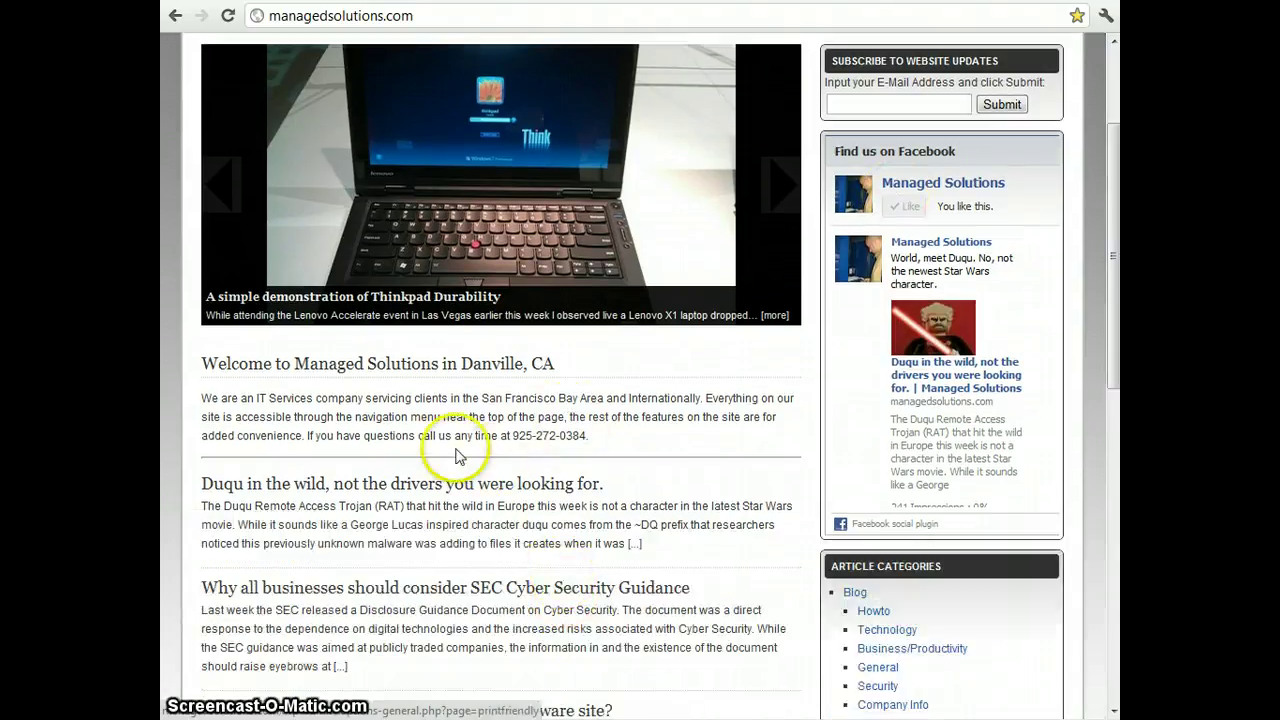
left_click(433, 485)
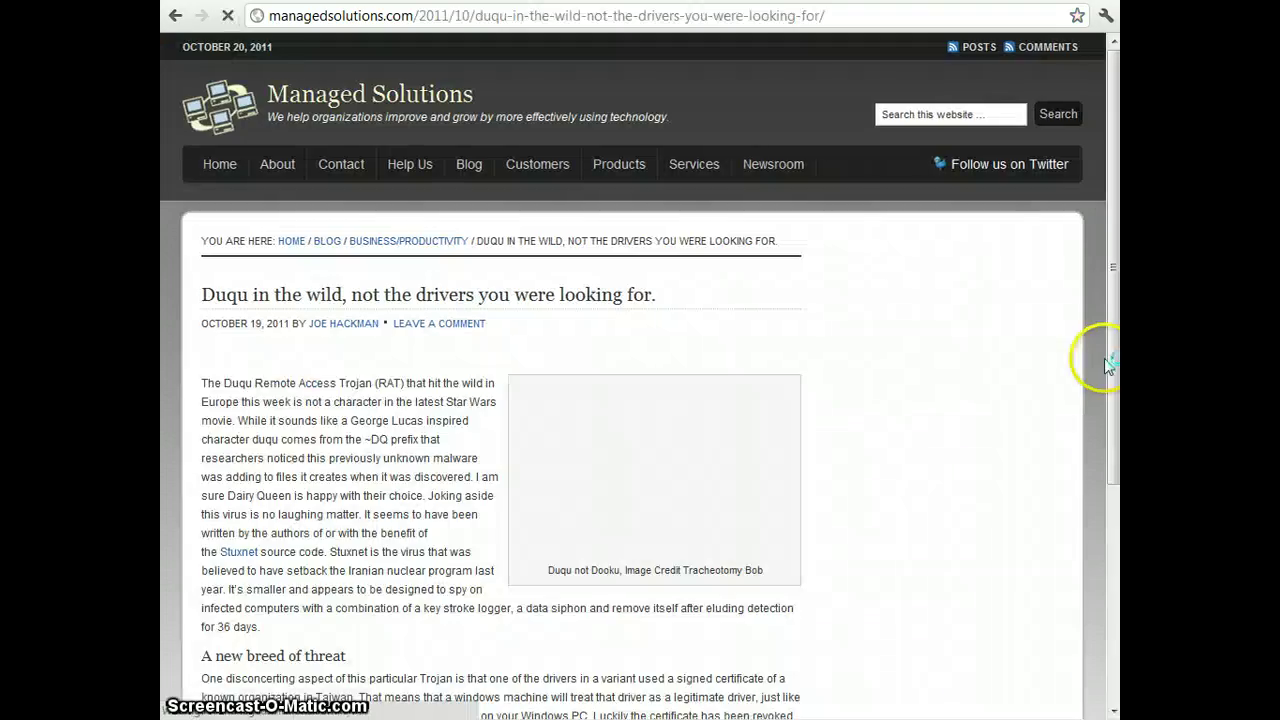
scroll(571, 449, "down", 8)
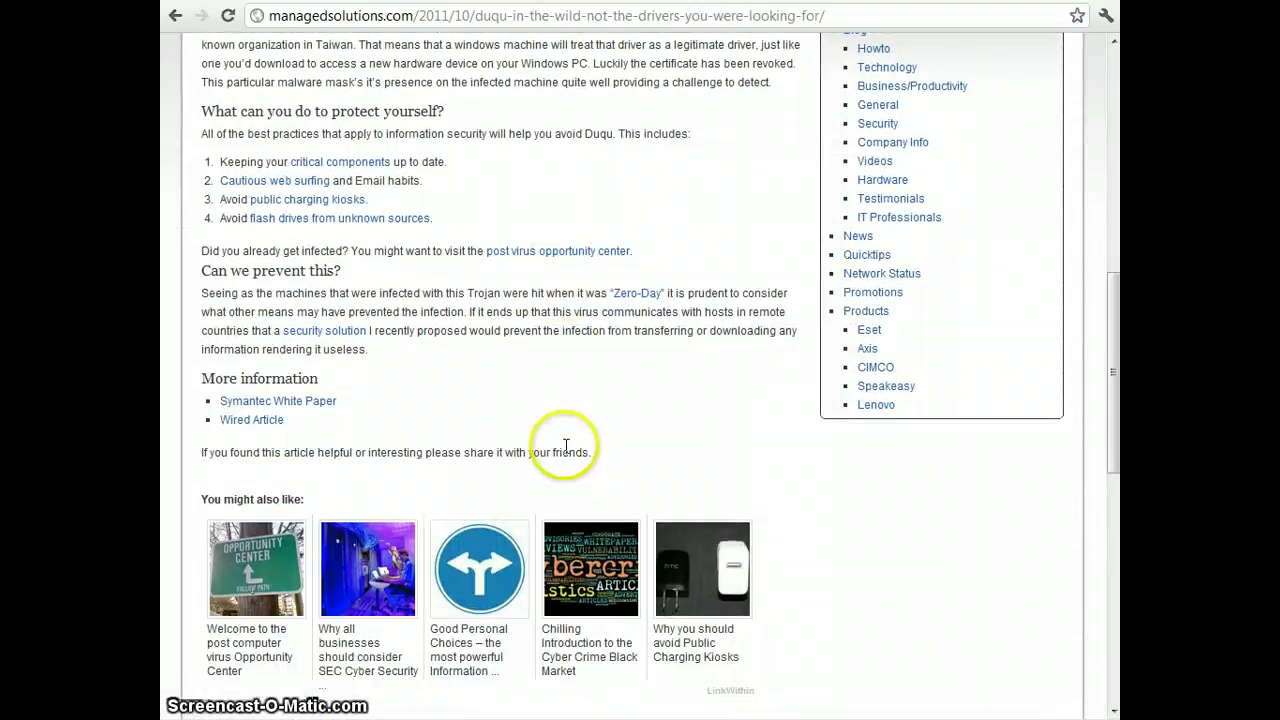
scroll(576, 441, "down", 2)
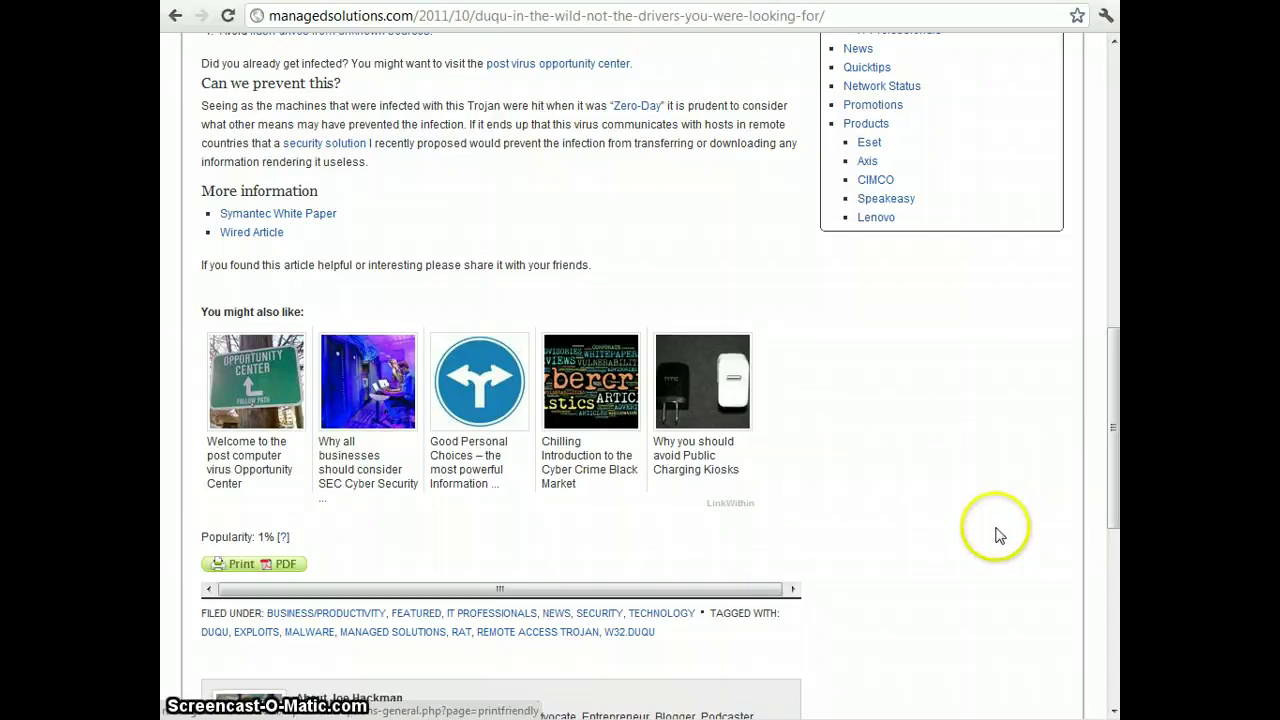
left_click_drag(996, 535, 876, 495)
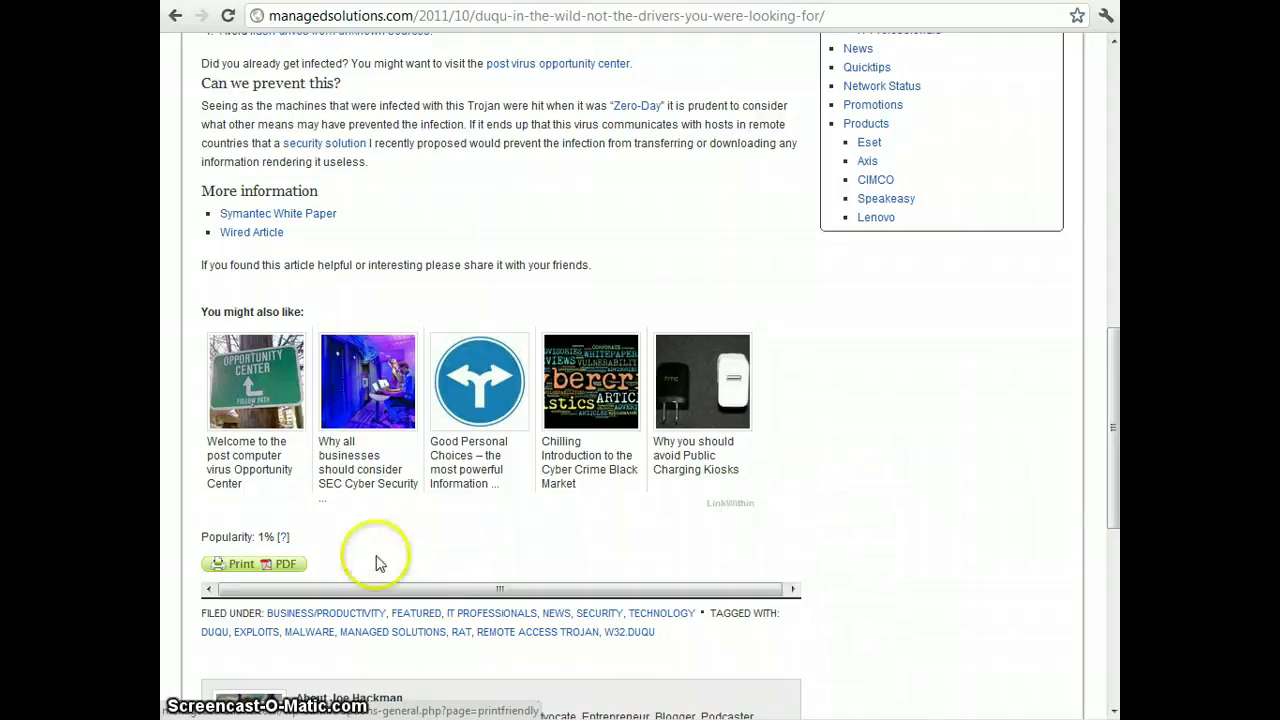
left_click(242, 566)
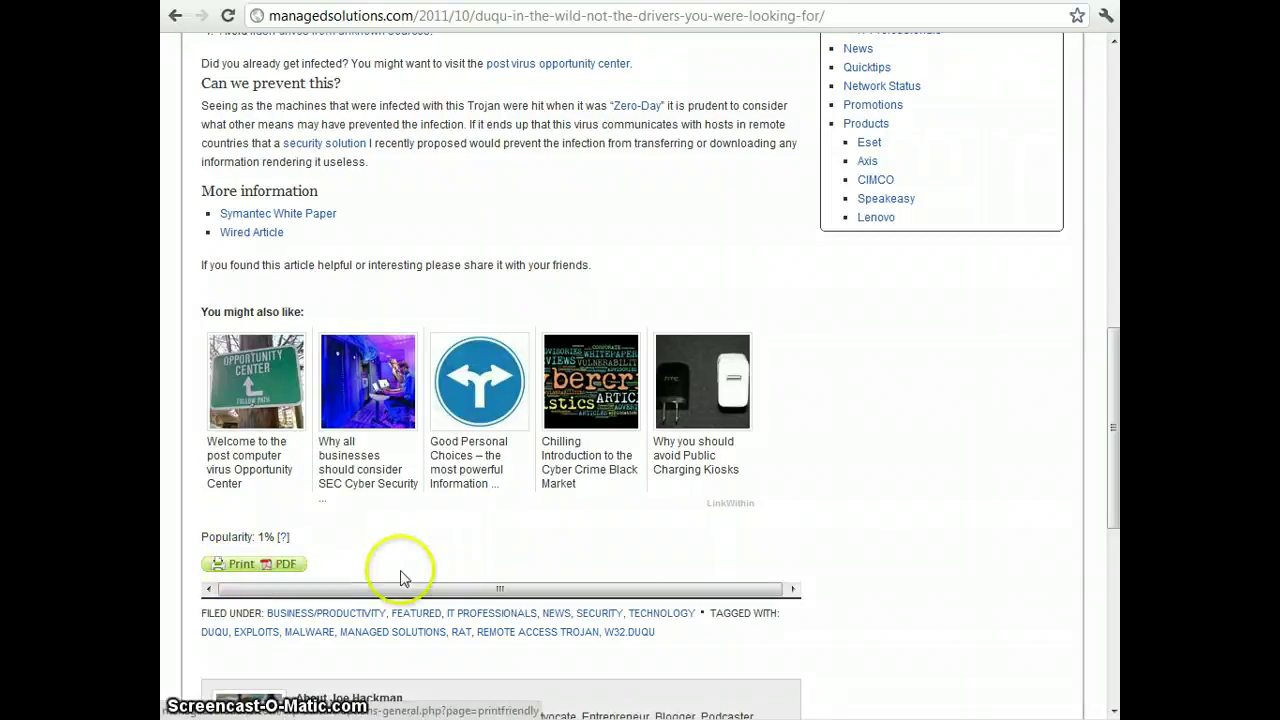
Step: Open the article's printer-friendly preview and toggle Remove Images on, then off again
left_click(240, 566)
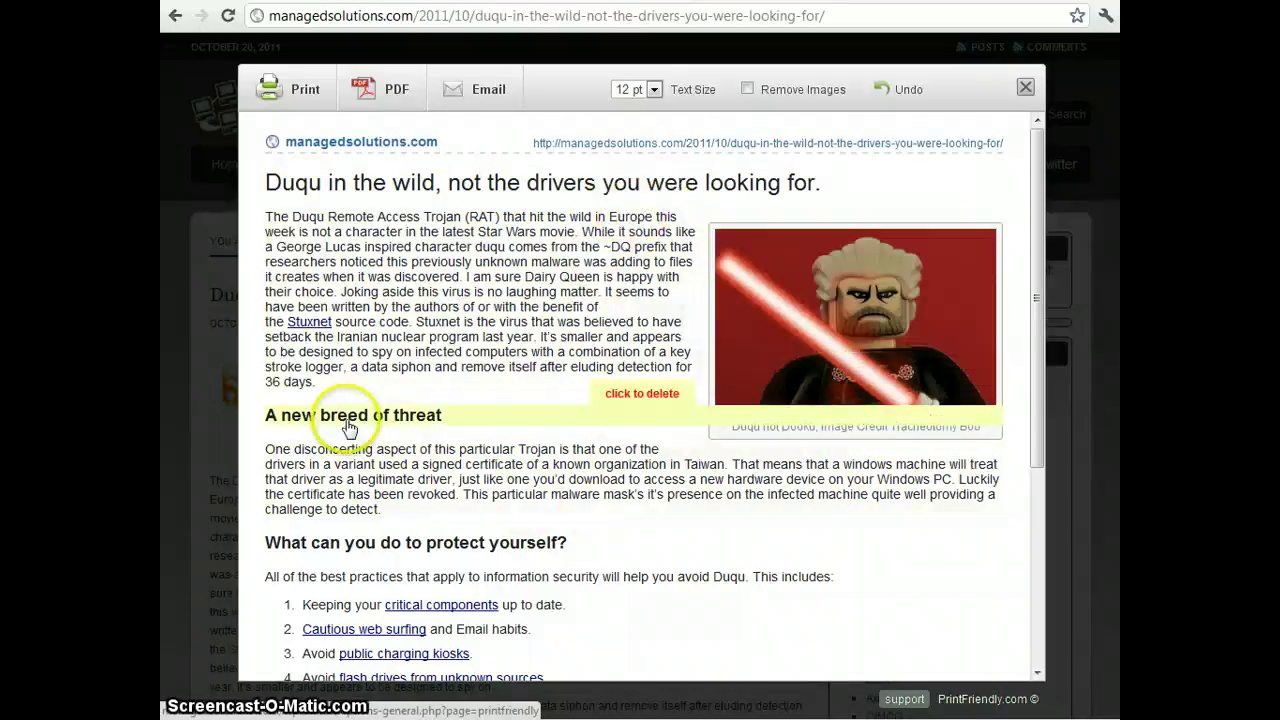
scroll(706, 632, "down", 3)
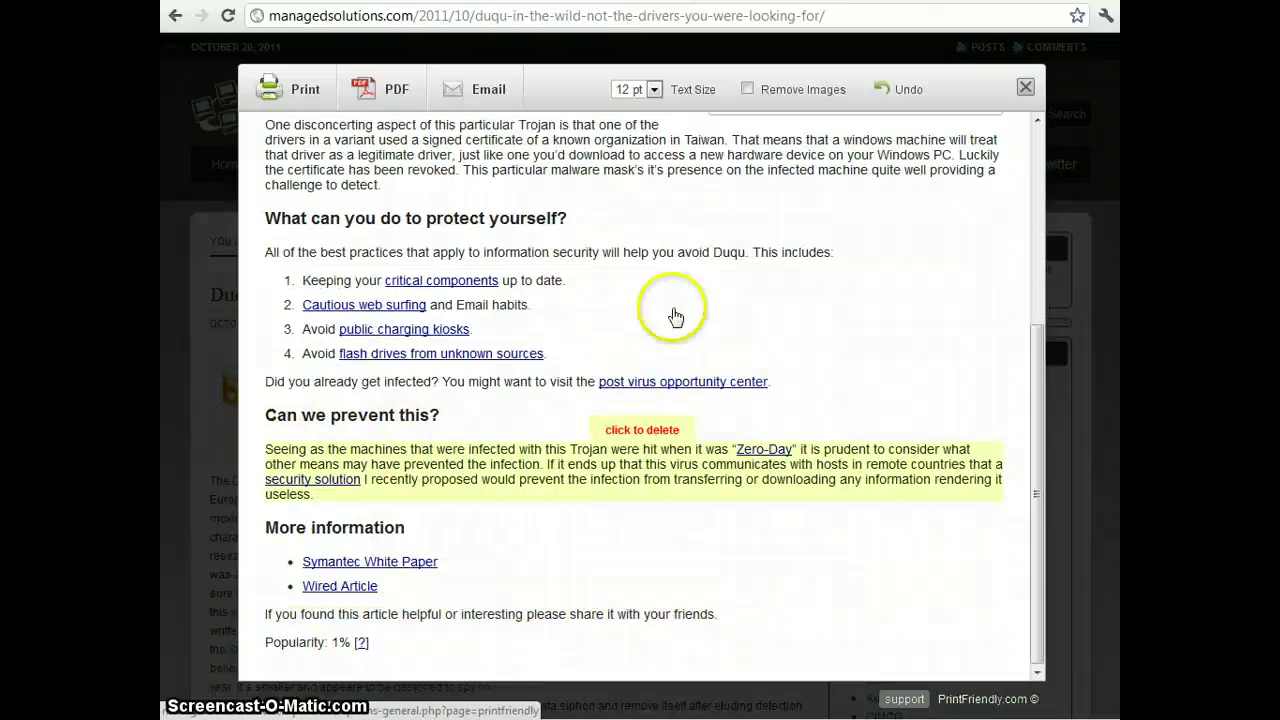
scroll(771, 511, "up", 3)
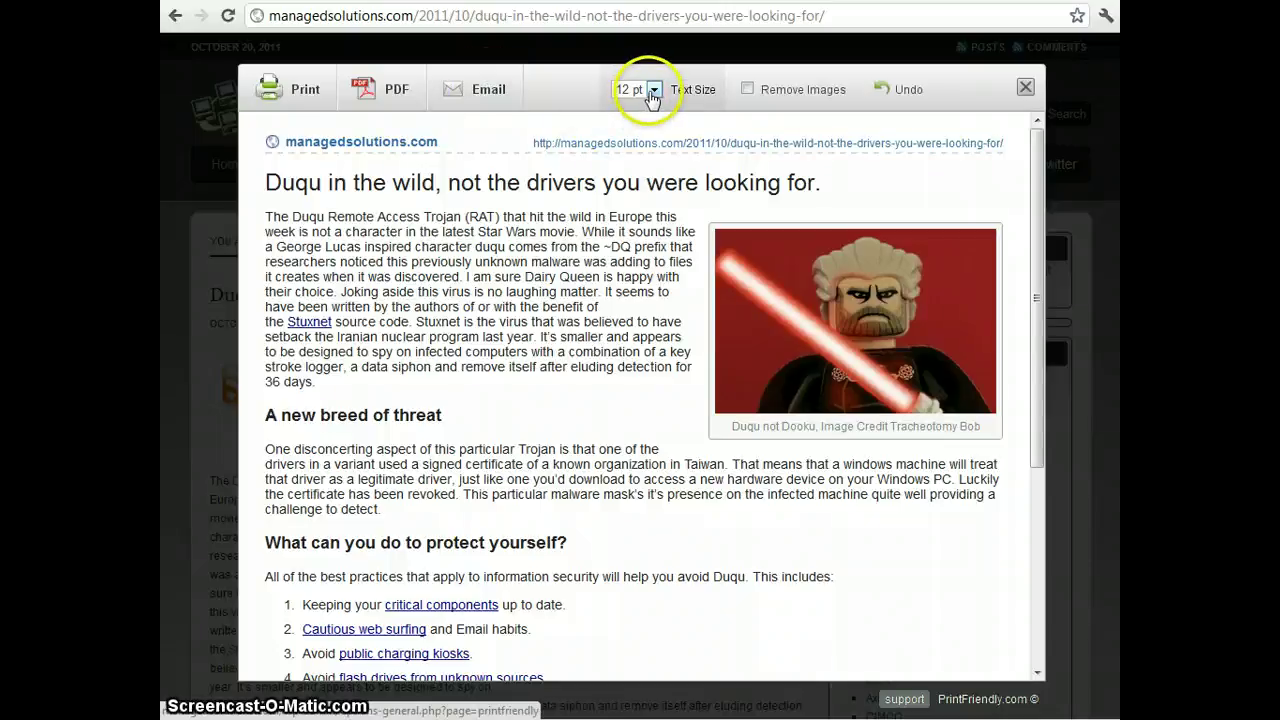
left_click(747, 91)
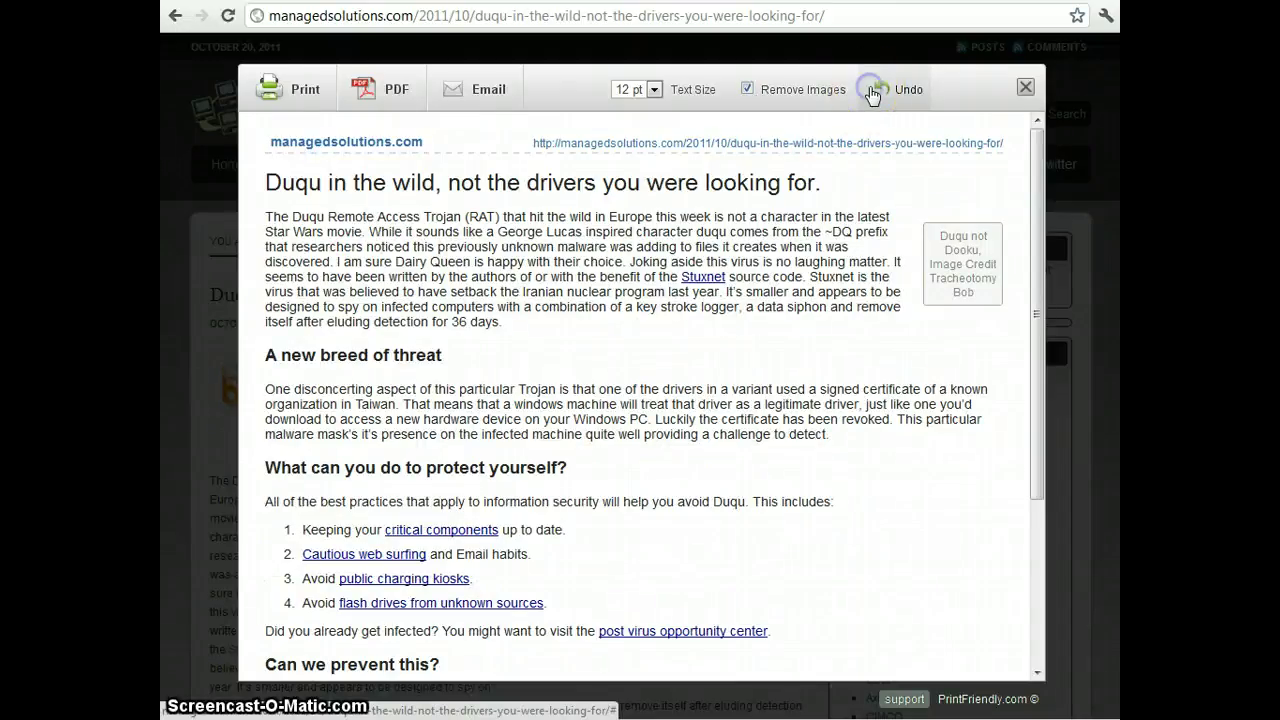
left_click(747, 89)
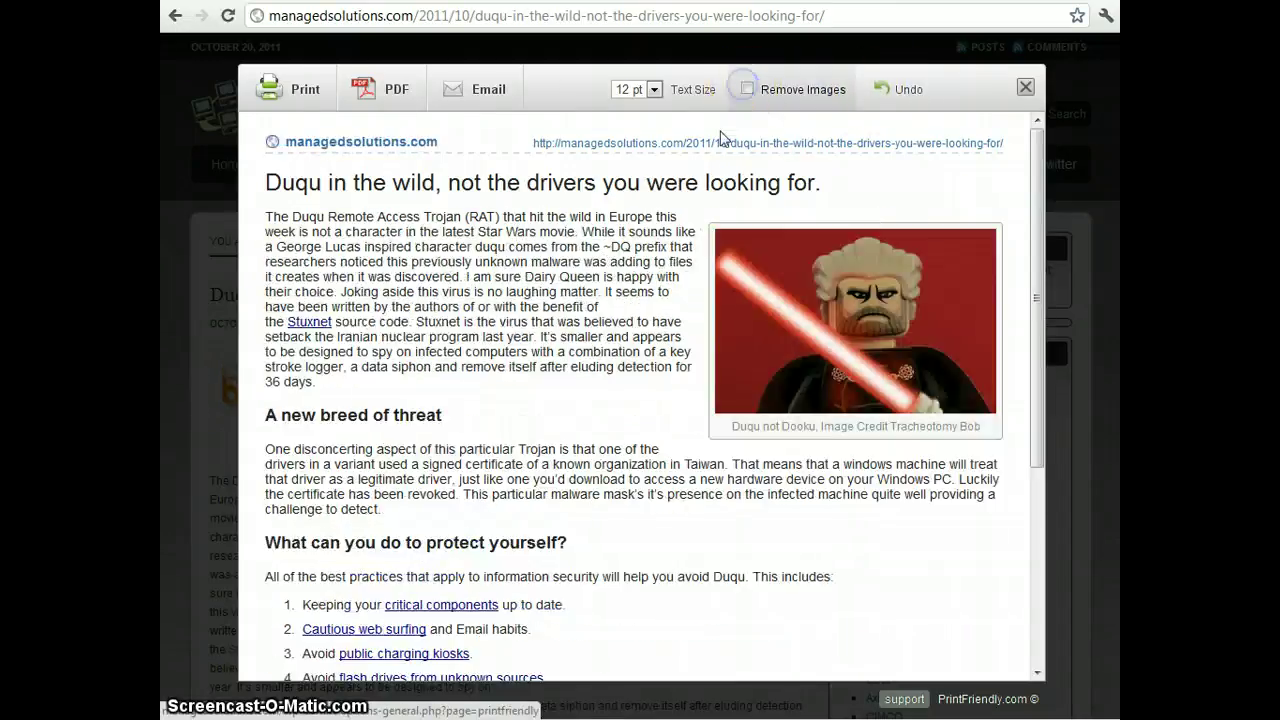
Step: Delete the headline from the preview, undo the deletion, and generate a PDF
left_click(625, 183)
left_click(907, 88)
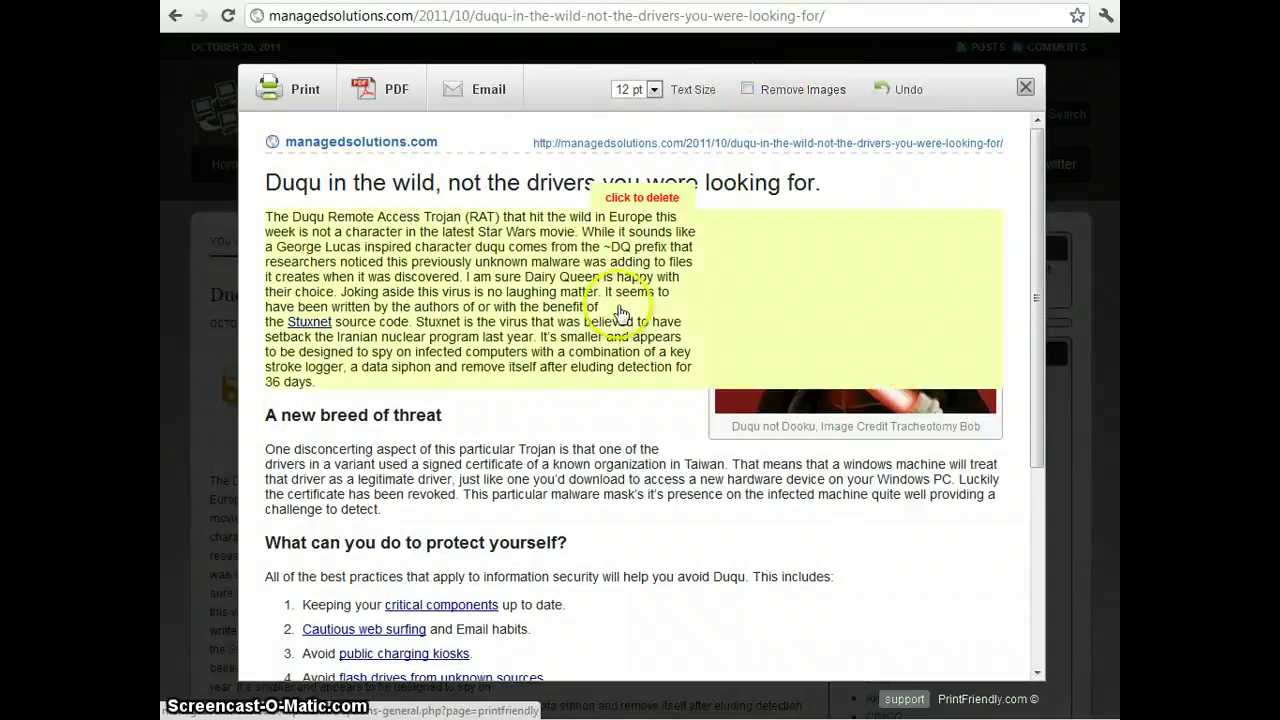
left_click(397, 114)
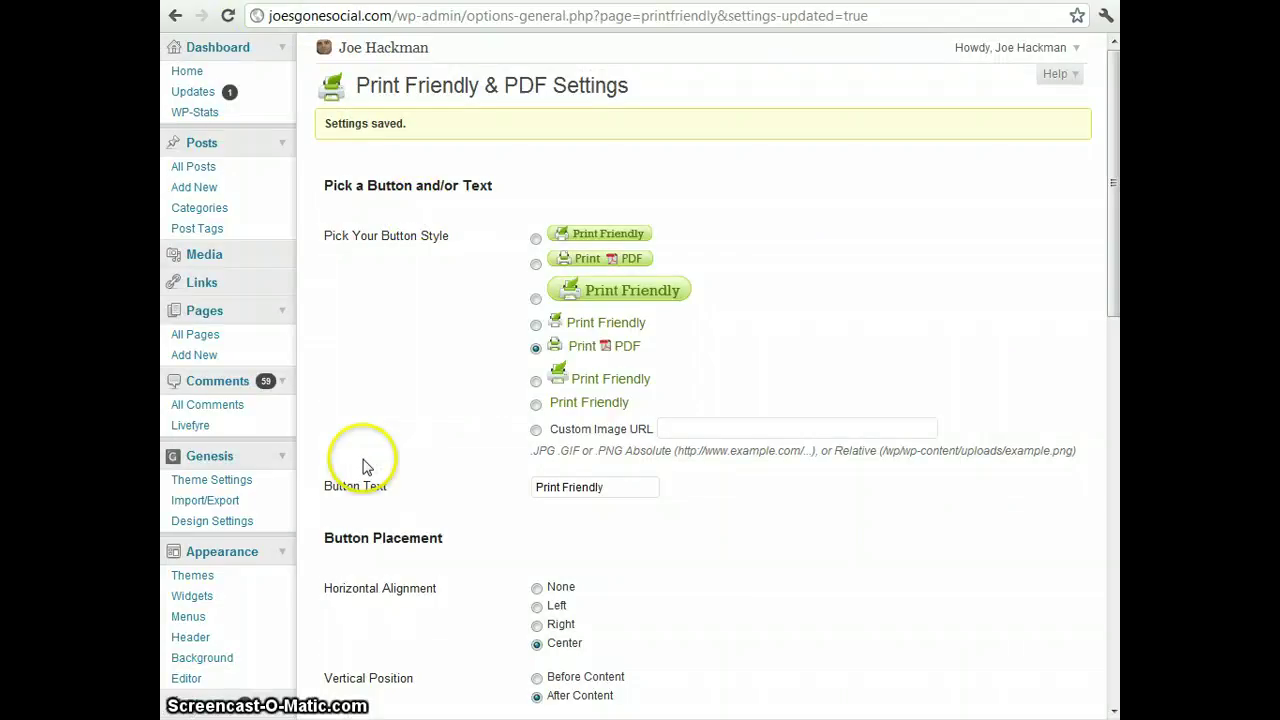
scroll(214, 571, "down", 2)
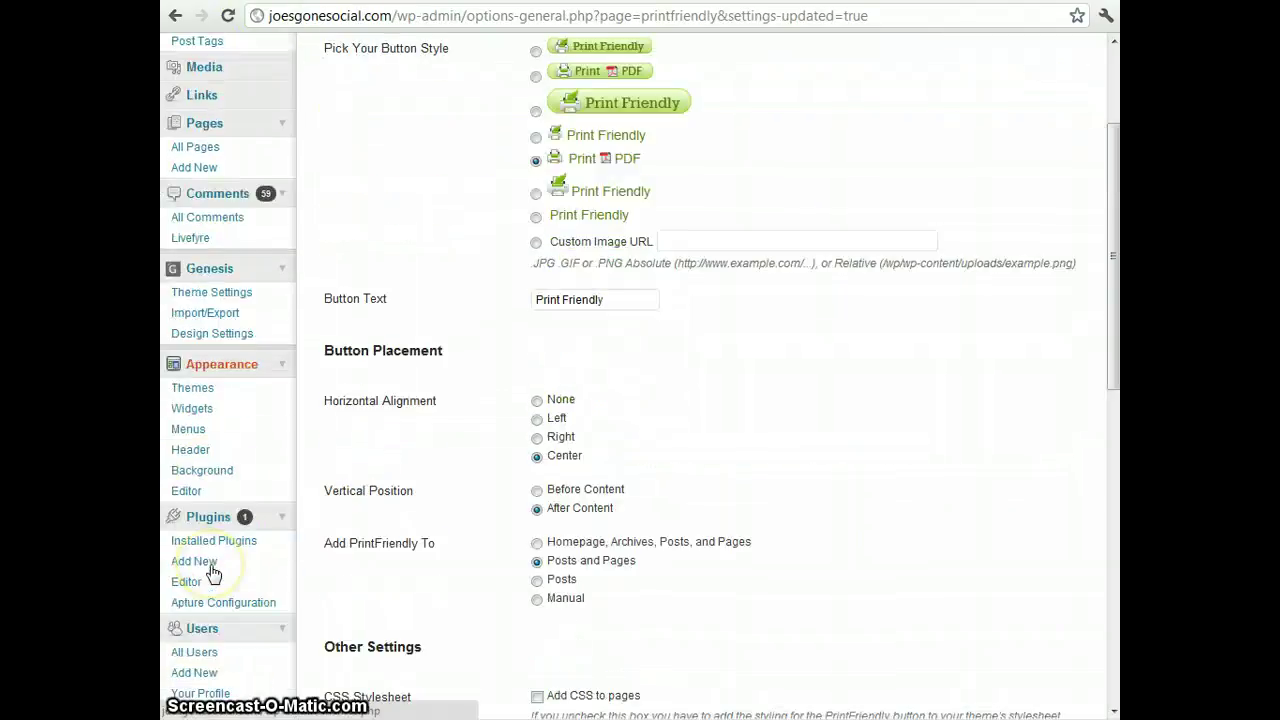
scroll(225, 568, "up", 1)
scroll(900, 444, "up", 1)
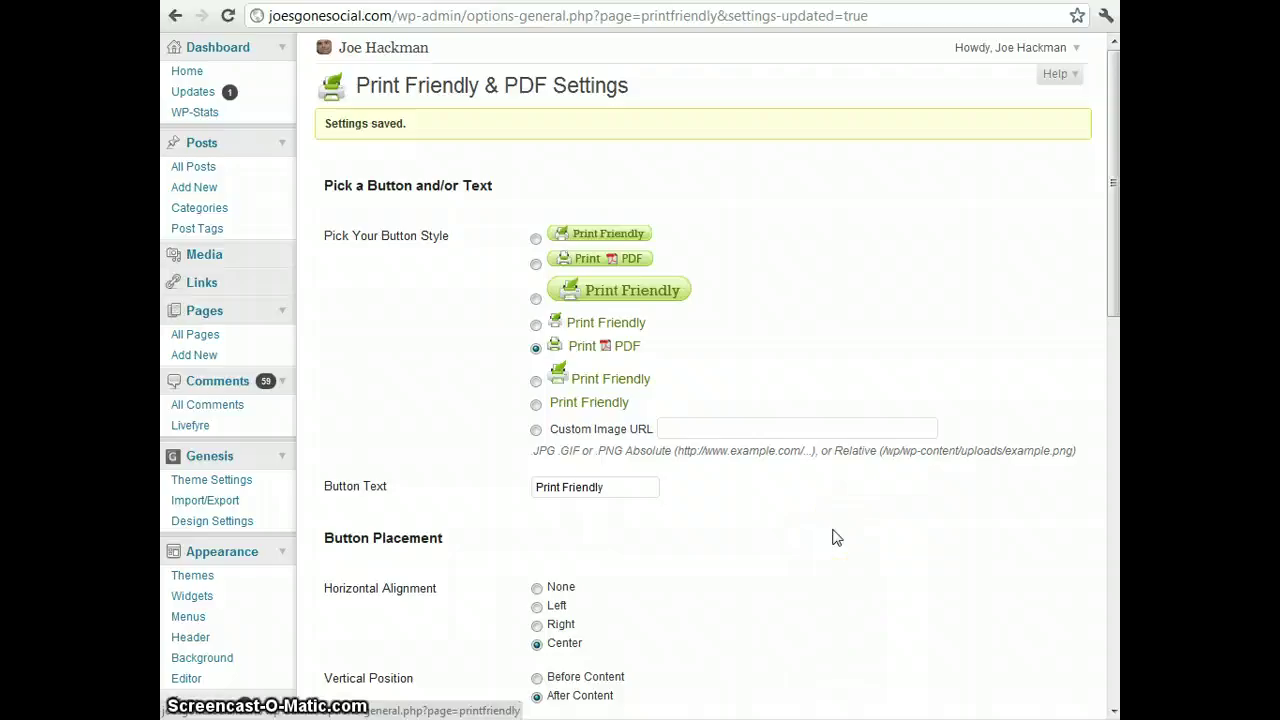
scroll(677, 523, "down", 3)
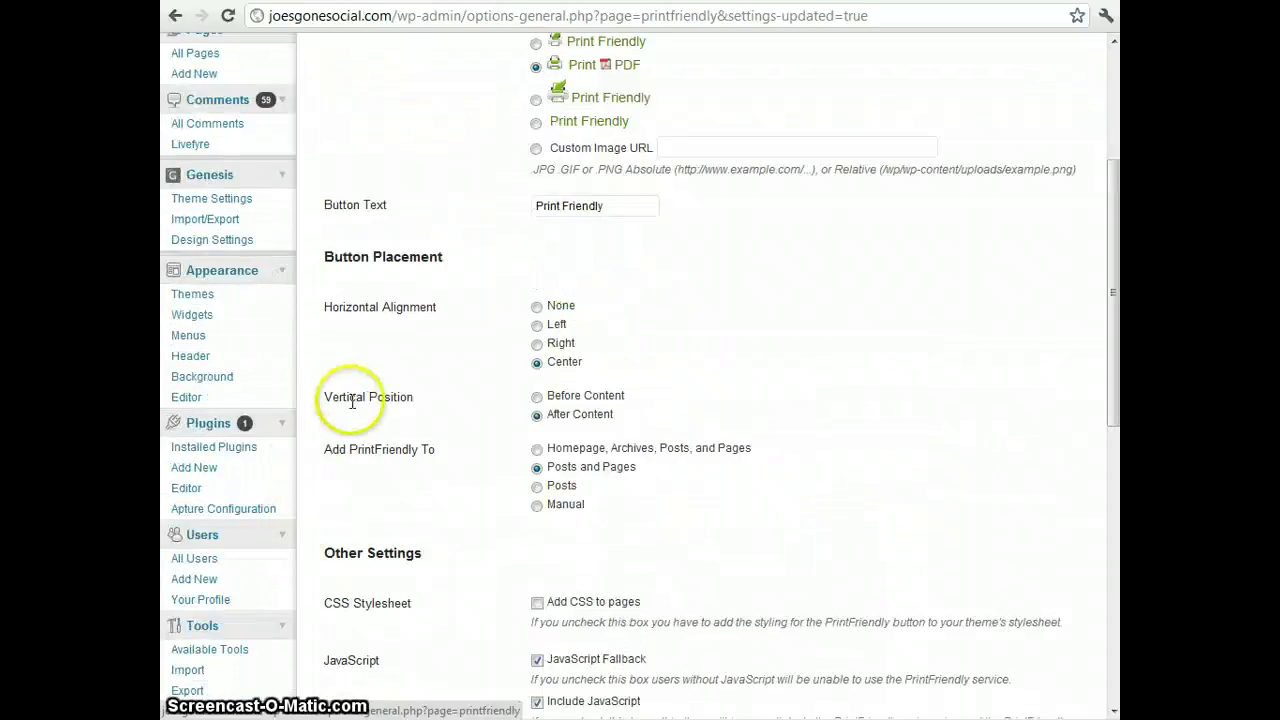
scroll(868, 421, "up", 3)
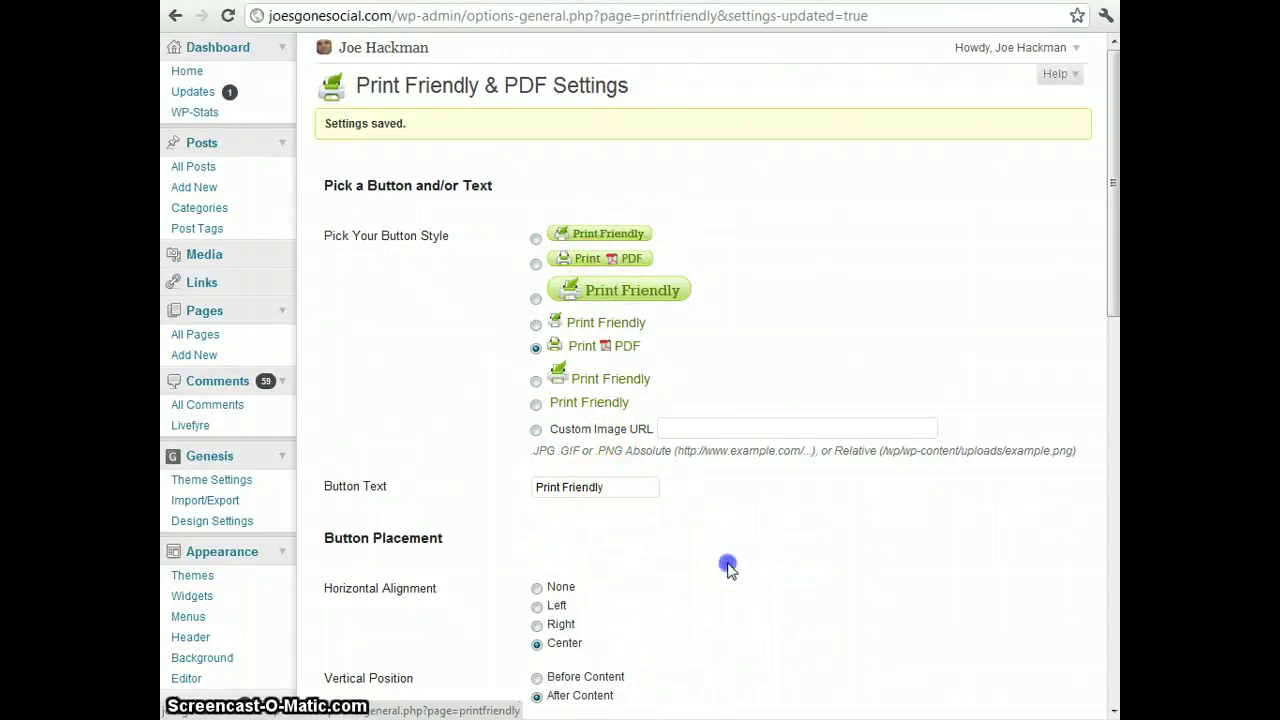
scroll(729, 565, "down", 4)
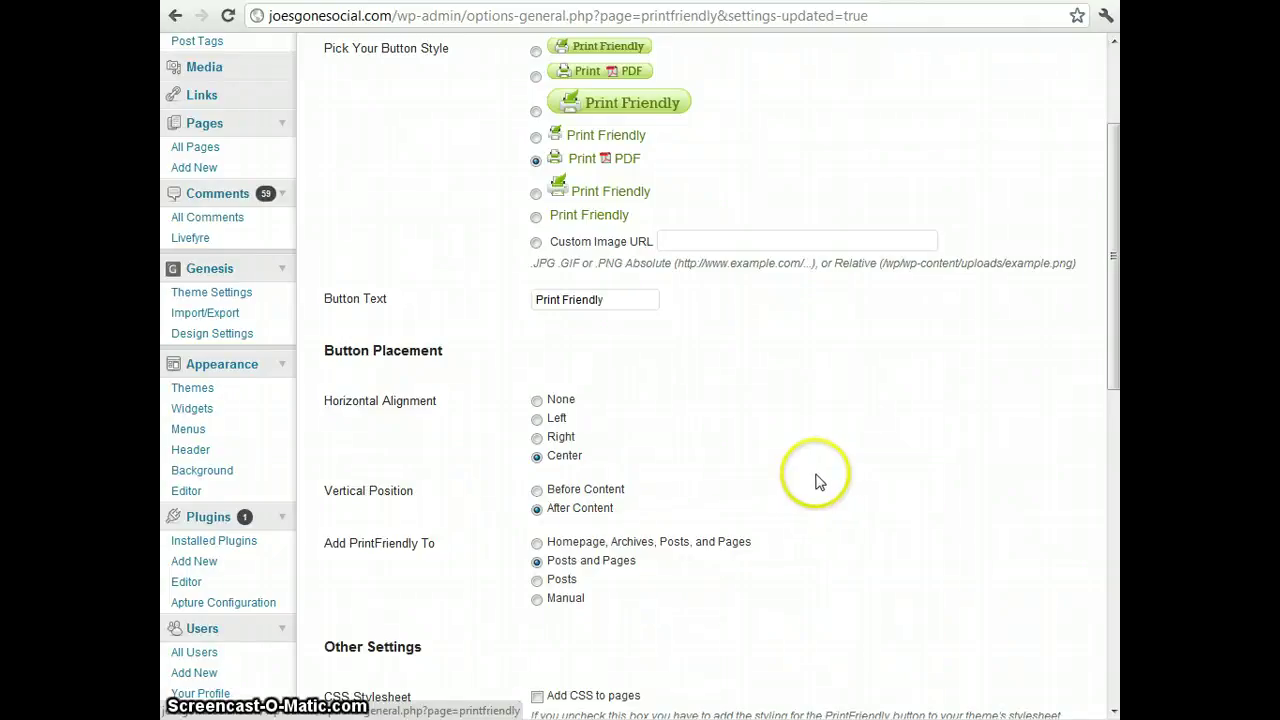
scroll(815, 484, "down", 1)
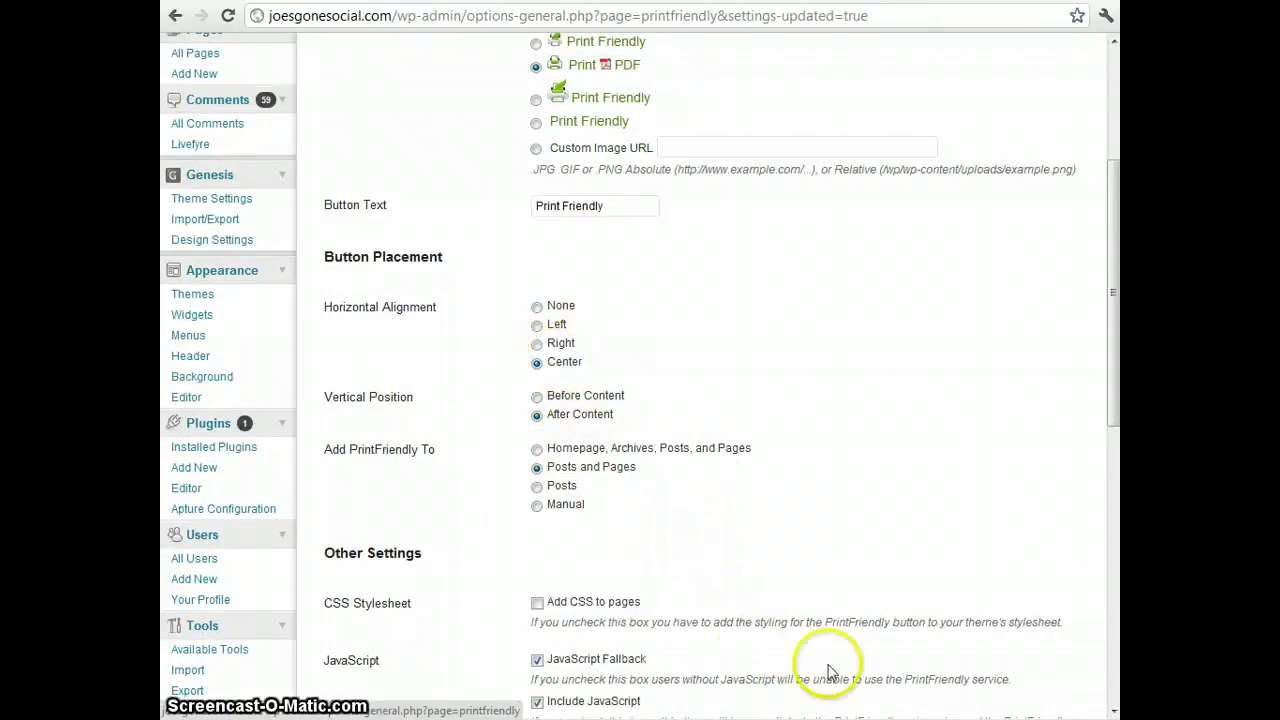
Step: Save the Print Friendly options with the button centred after post and page content
scroll(841, 517, "down", 1)
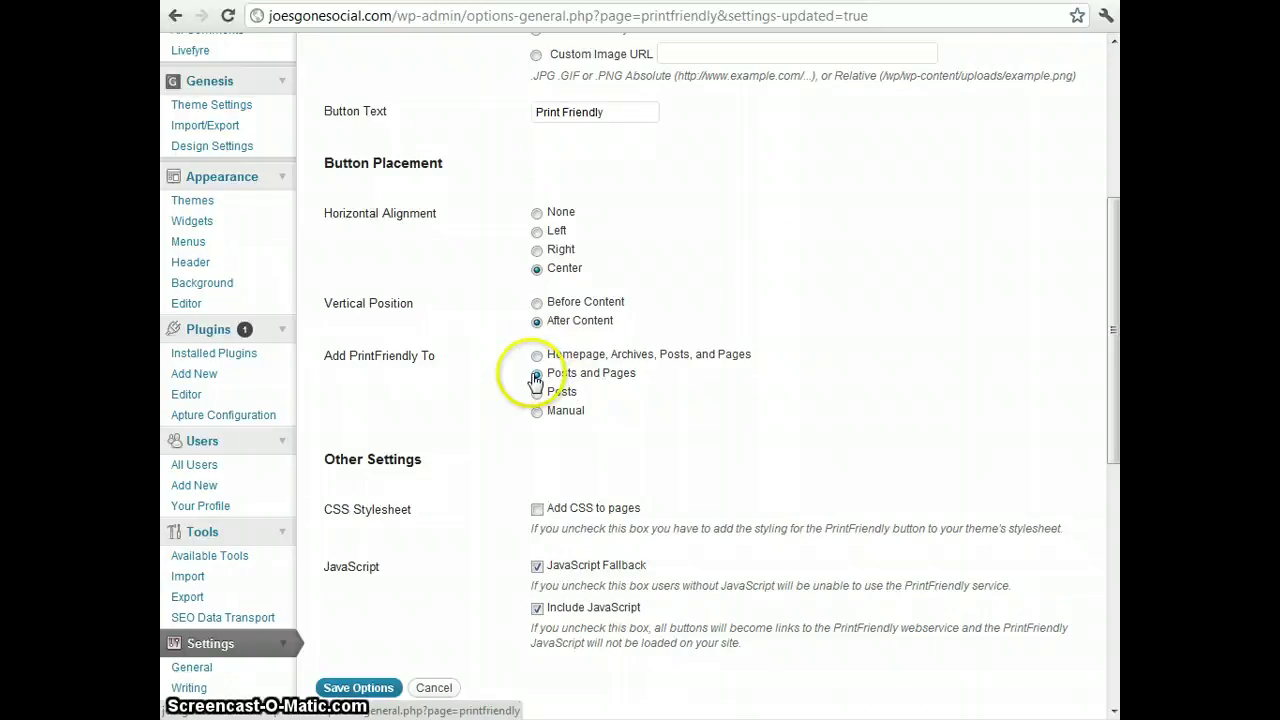
scroll(855, 435, "down", 2)
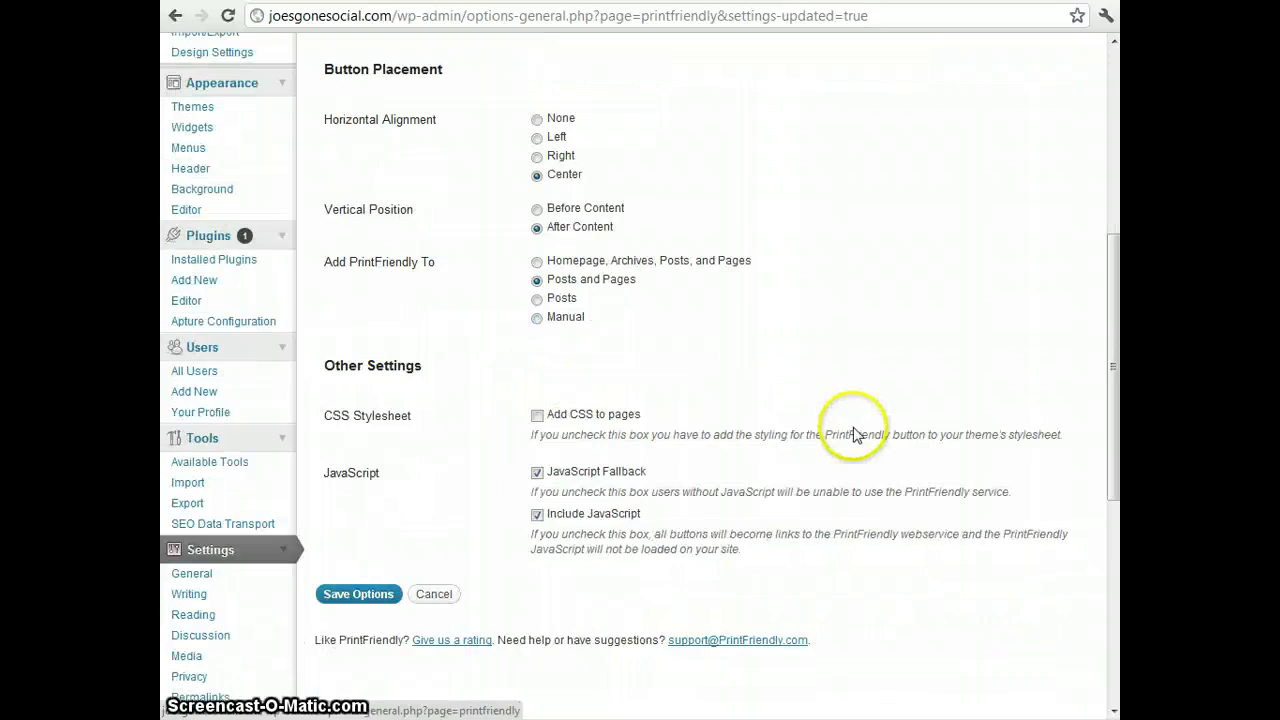
left_click(358, 594)
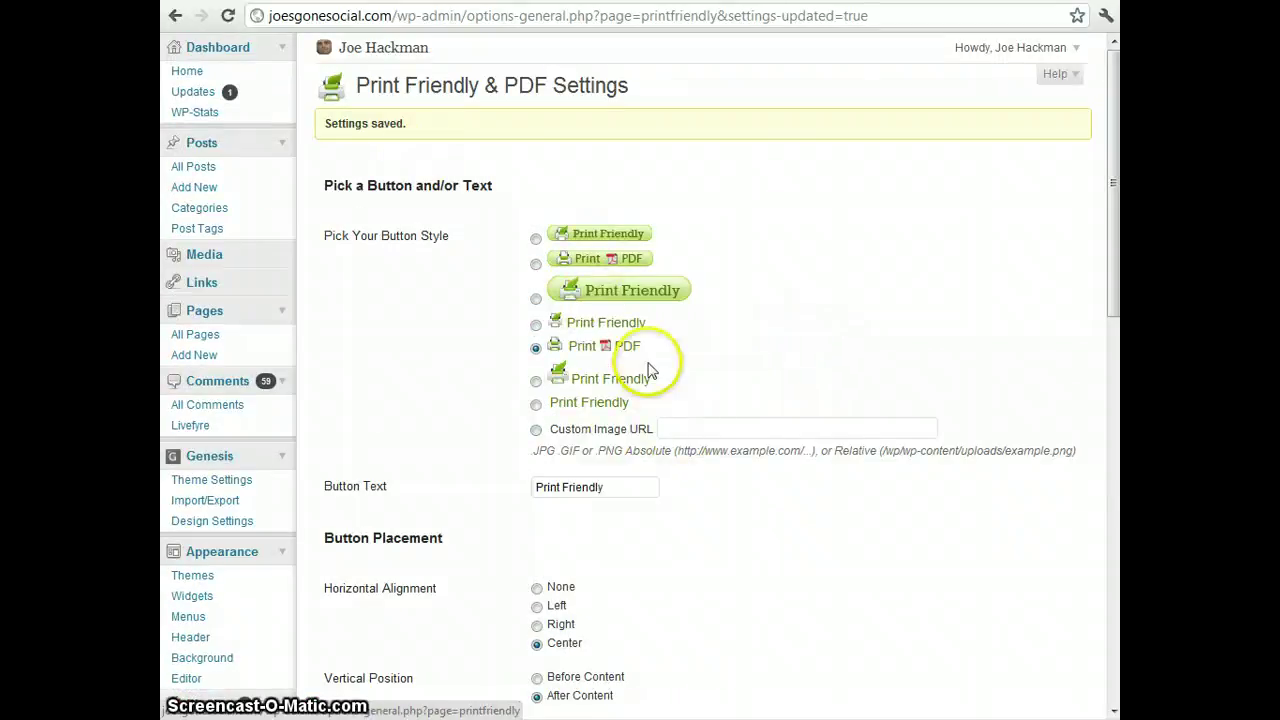
scroll(751, 626, "down", 10)
Step: Open Problem Solver Series Episode #2 on Joe's Gone Social and scroll to its Print | PDF links
left_click(349, 503)
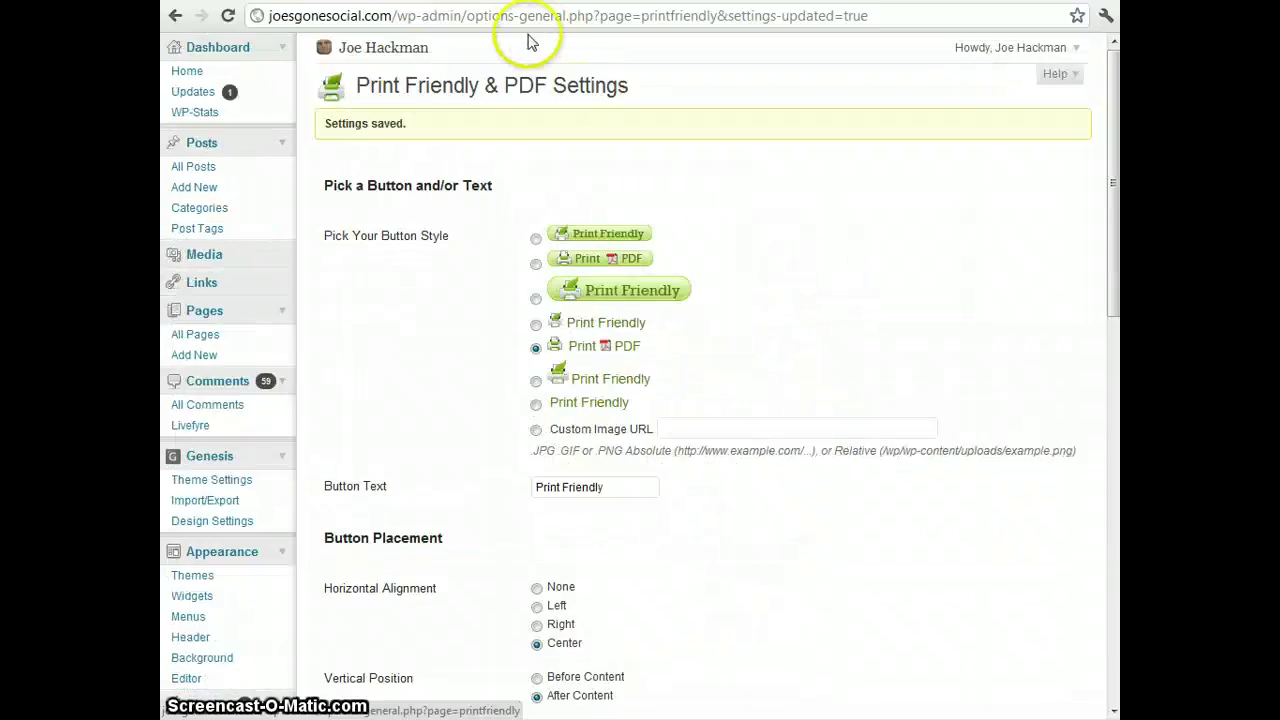
left_click(362, 48)
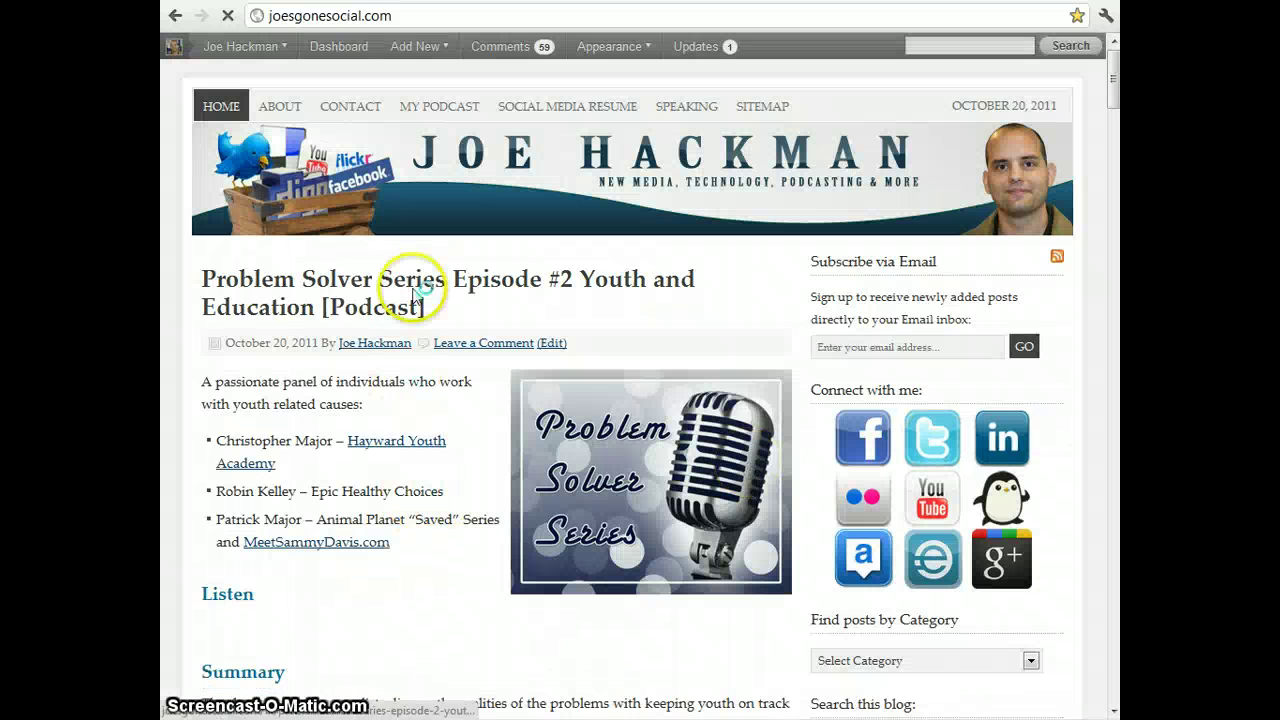
left_click(415, 297)
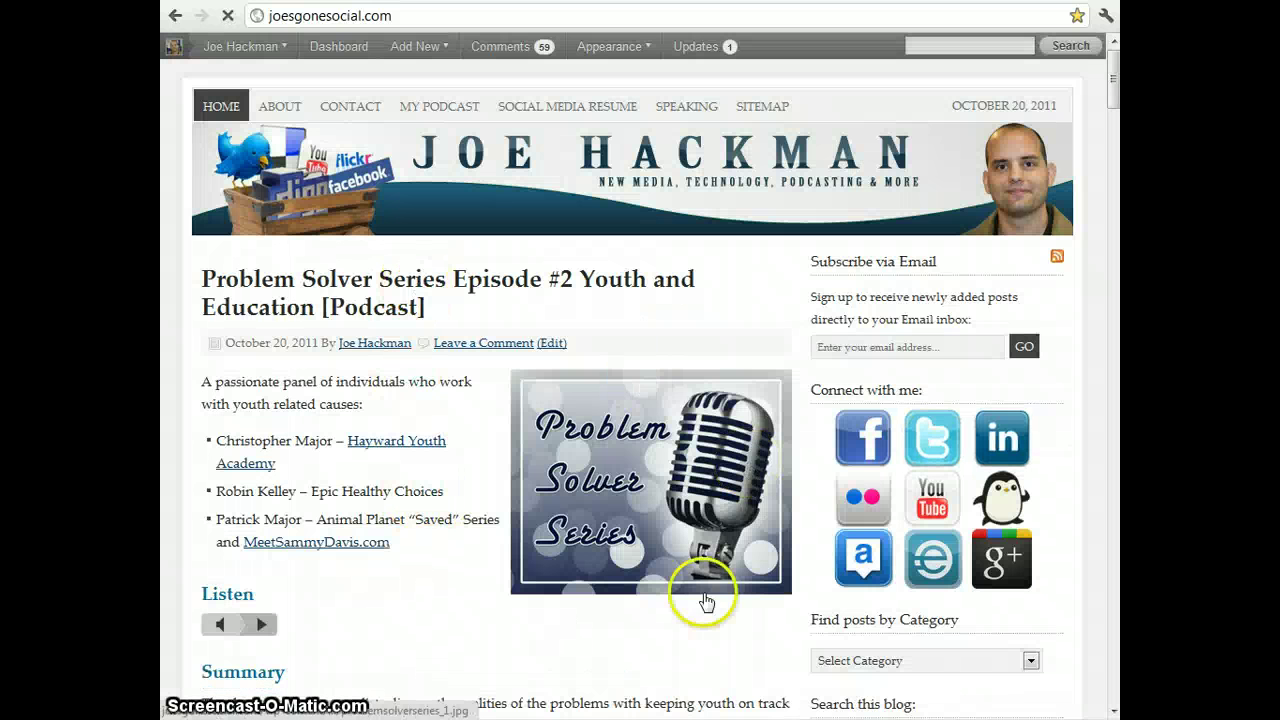
scroll(490, 530, "down", 4)
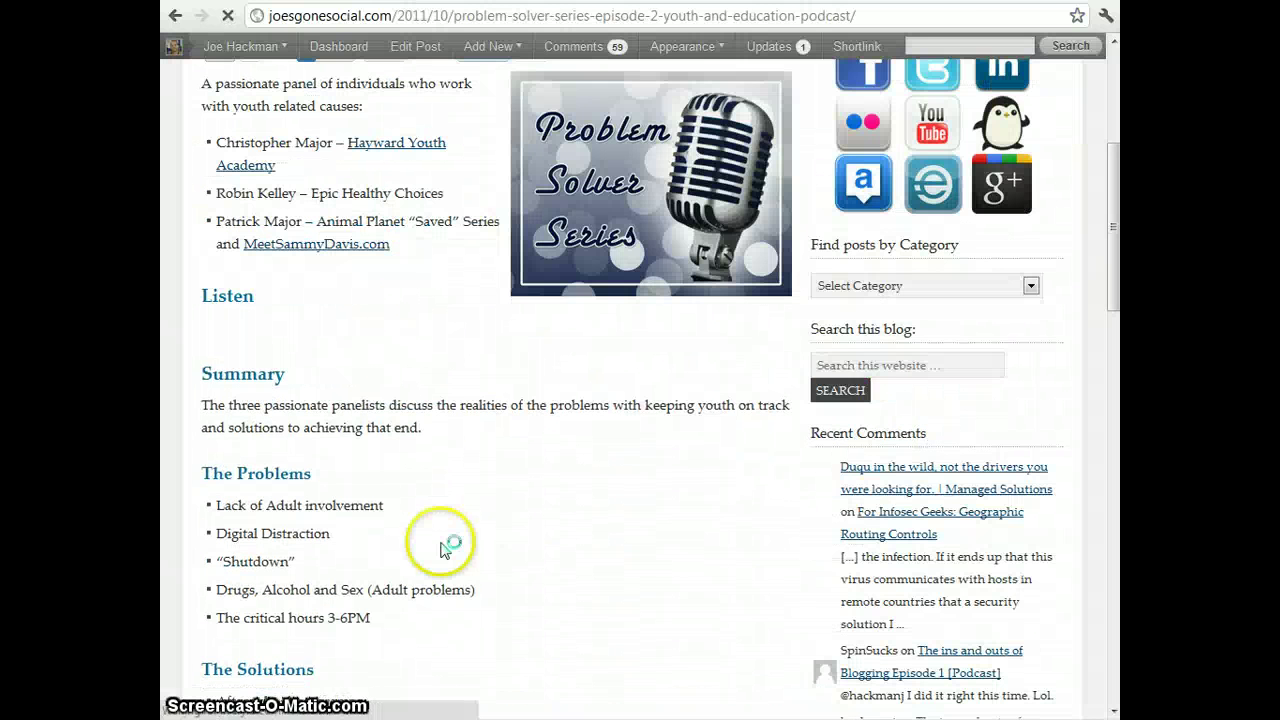
scroll(443, 491, "up", 4)
scroll(449, 606, "down", 10)
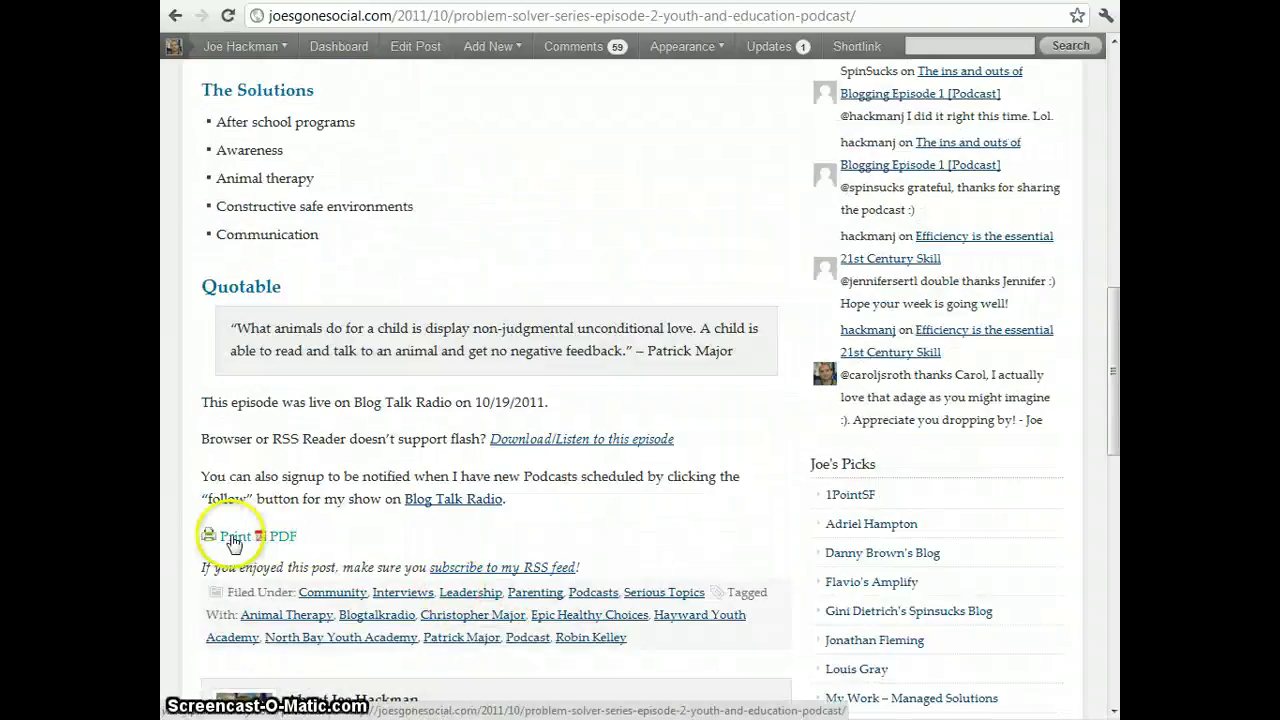
left_click(239, 540)
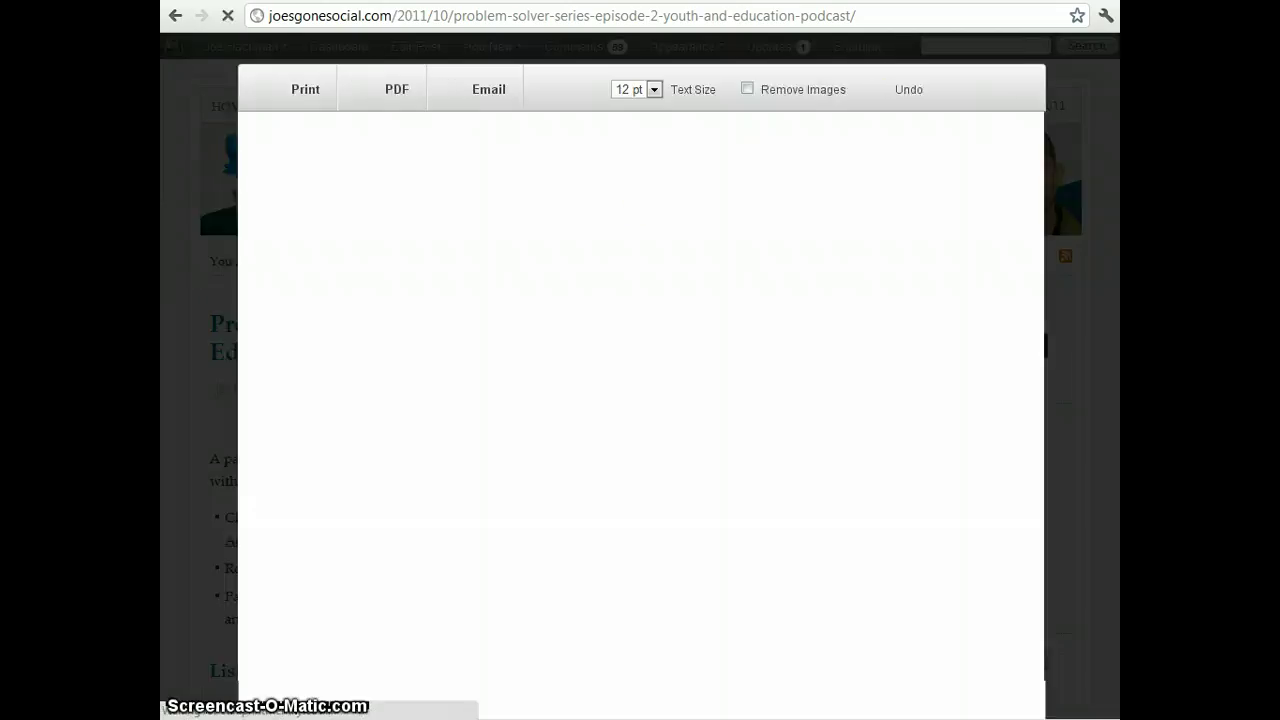
scroll(541, 494, "down", 2)
scroll(541, 494, "up", 4)
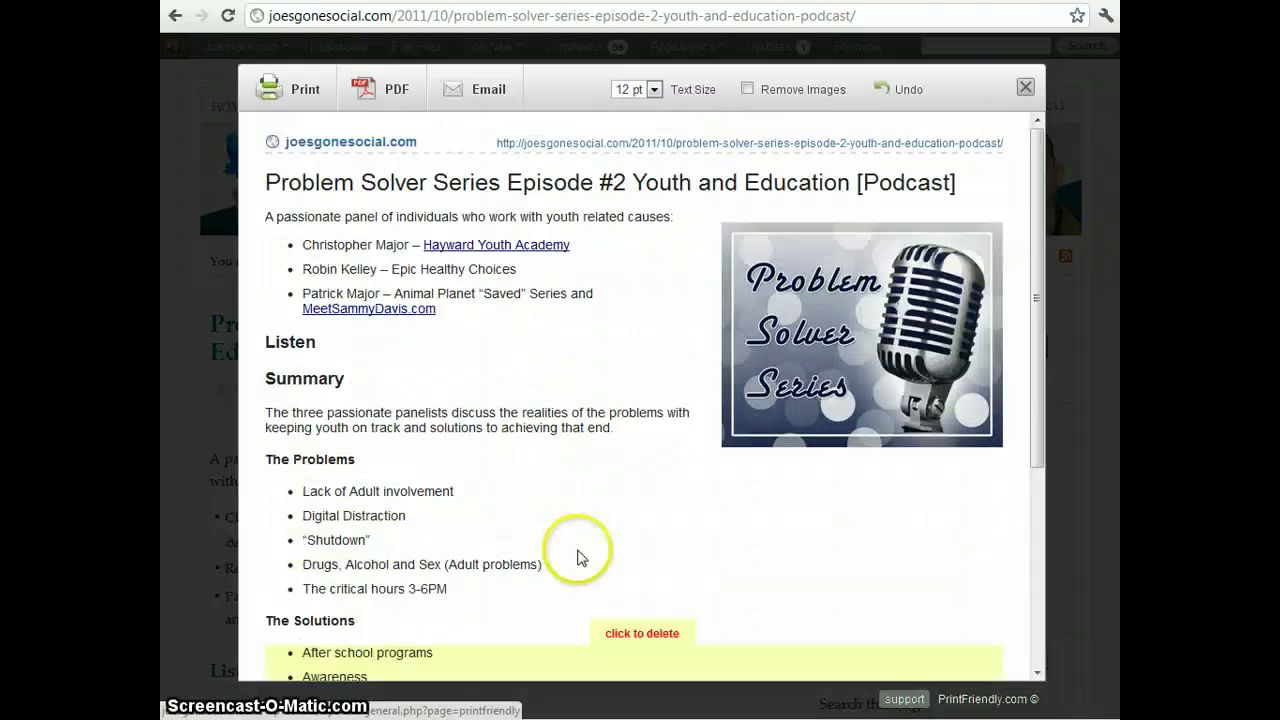
left_click(1025, 87)
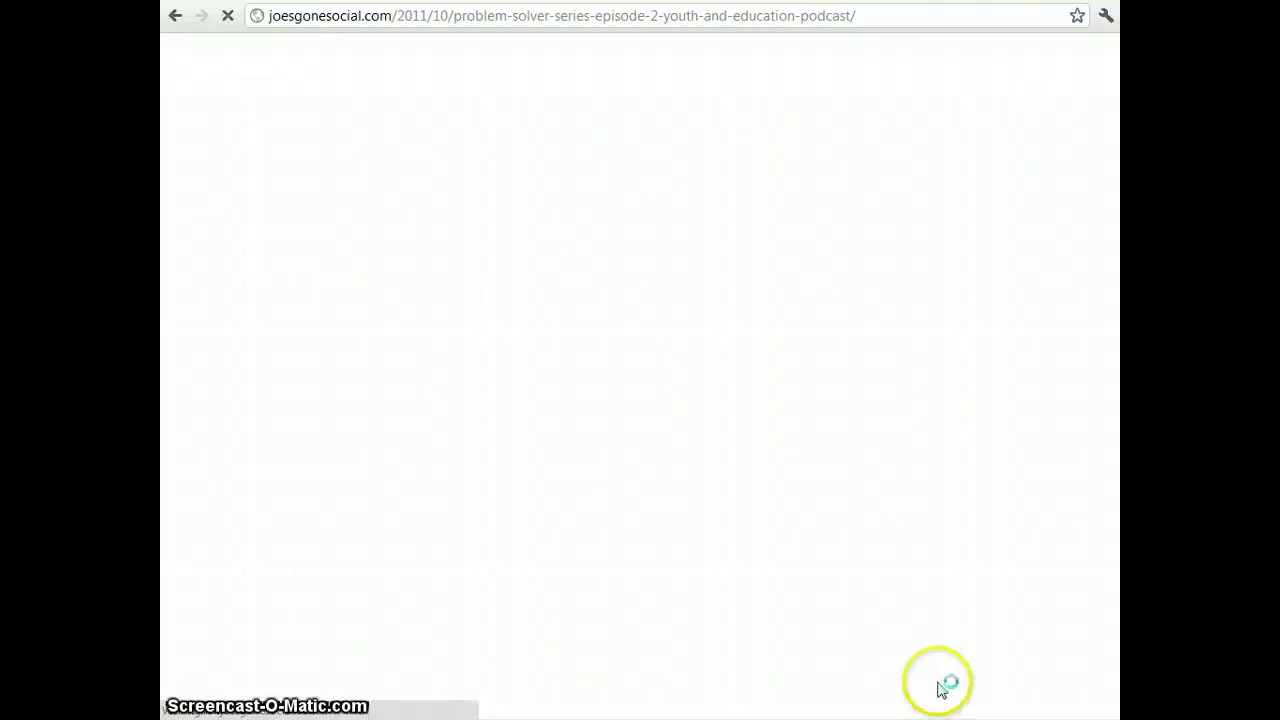